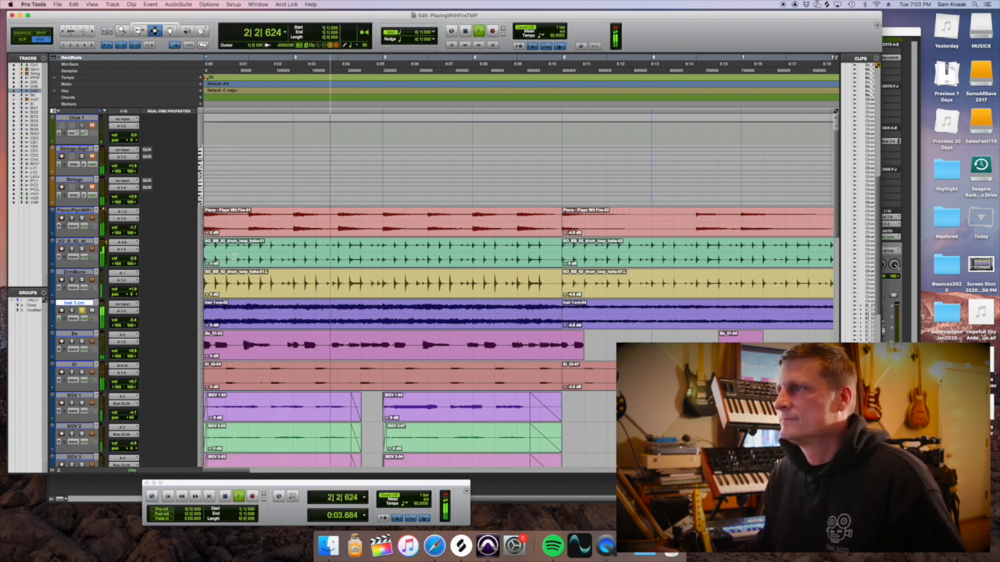
Stop playback, increase the Inst 1 track's height, and zoom in on the first bars of the song
{"action": "key", "text": "space"}
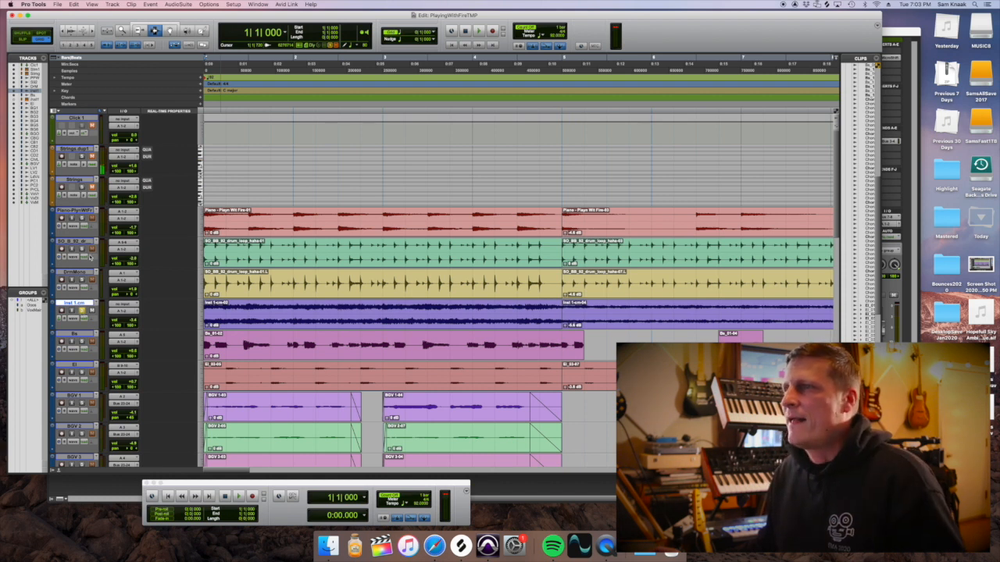
{"action": "left_click_drag", "start_coordinate": [75, 331], "coordinate": [80, 369]}
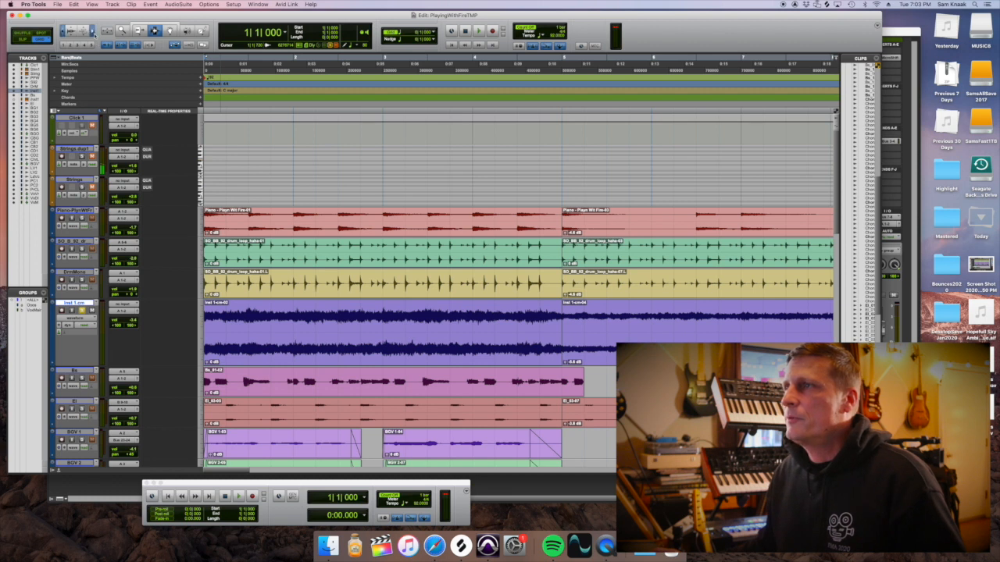
{"action": "double_click", "coordinate": [92, 31]}
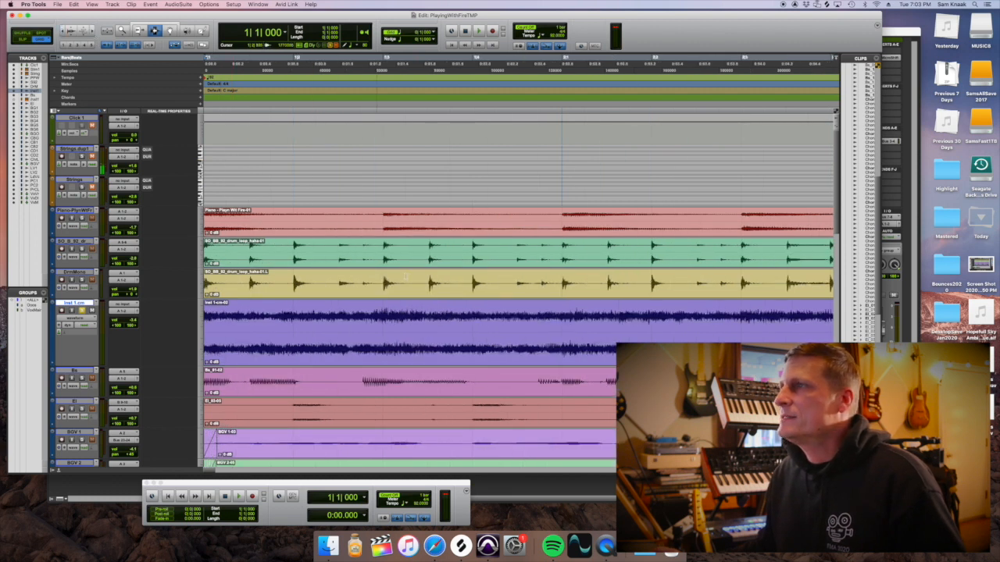
Set the grid value to 1/8 note and play the opening with the drum tracks and Inst 1 soloed
{"action": "left_click", "coordinate": [401, 33]}
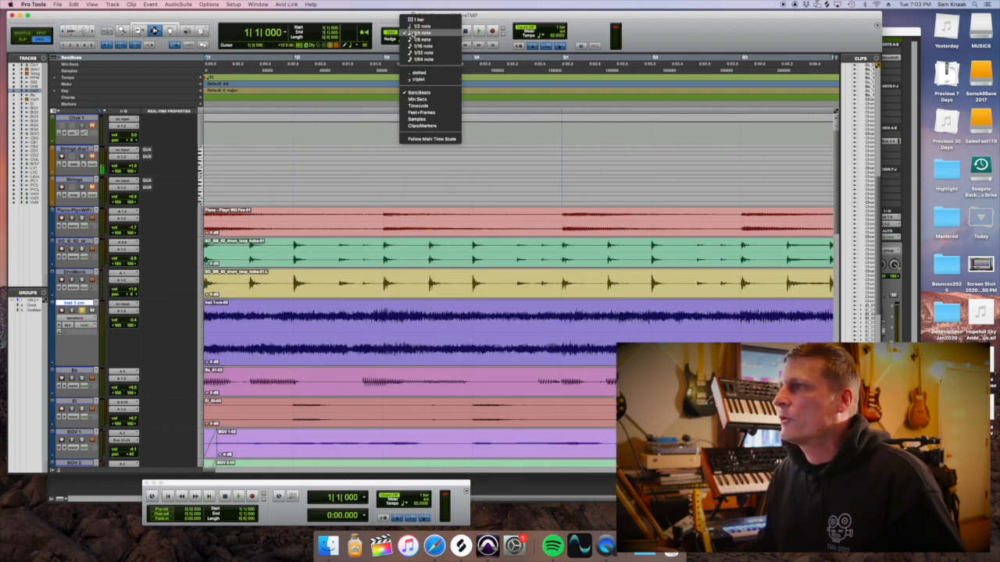
{"action": "left_click", "coordinate": [414, 34]}
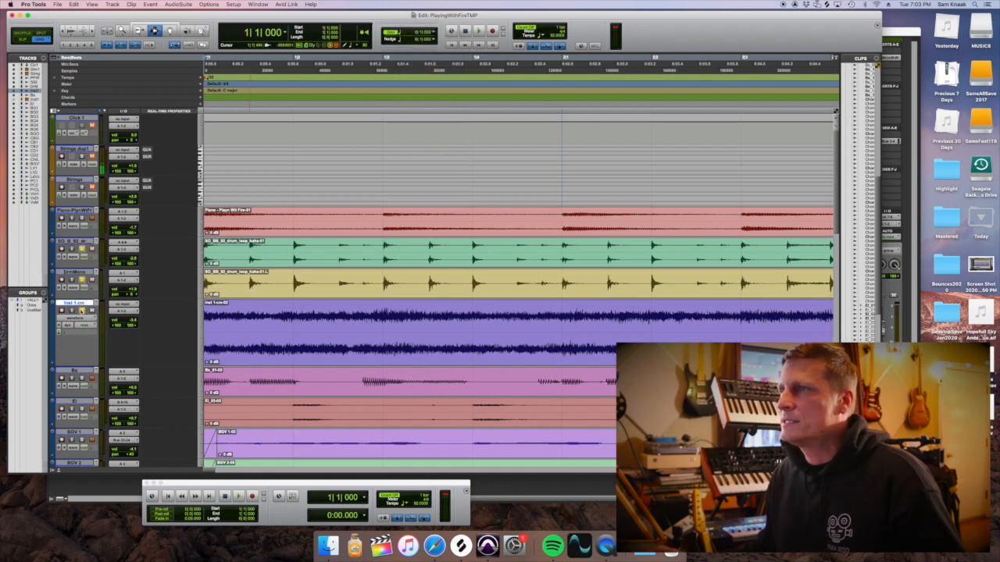
{"action": "key", "text": "space"}
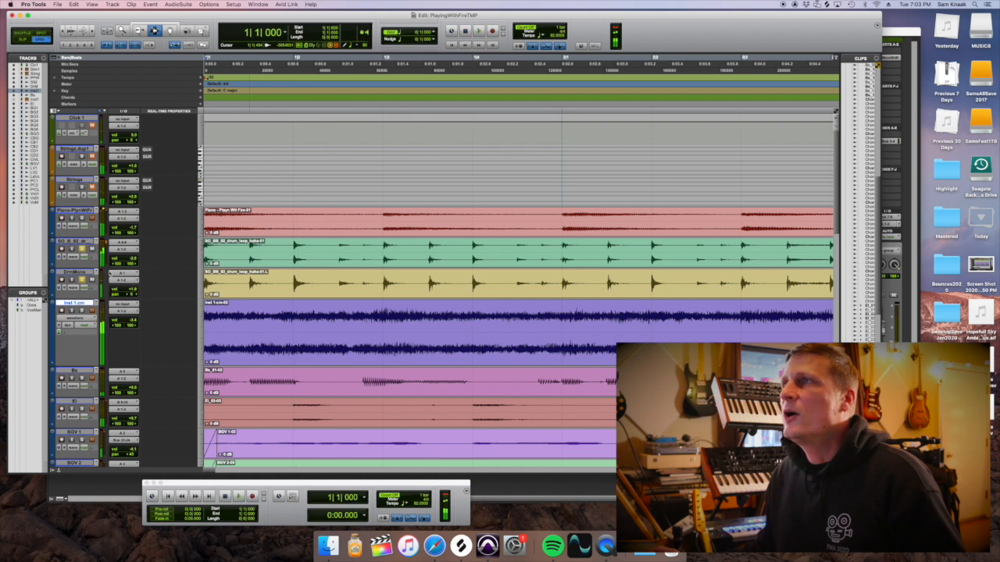
{"action": "left_click", "coordinate": [403, 33]}
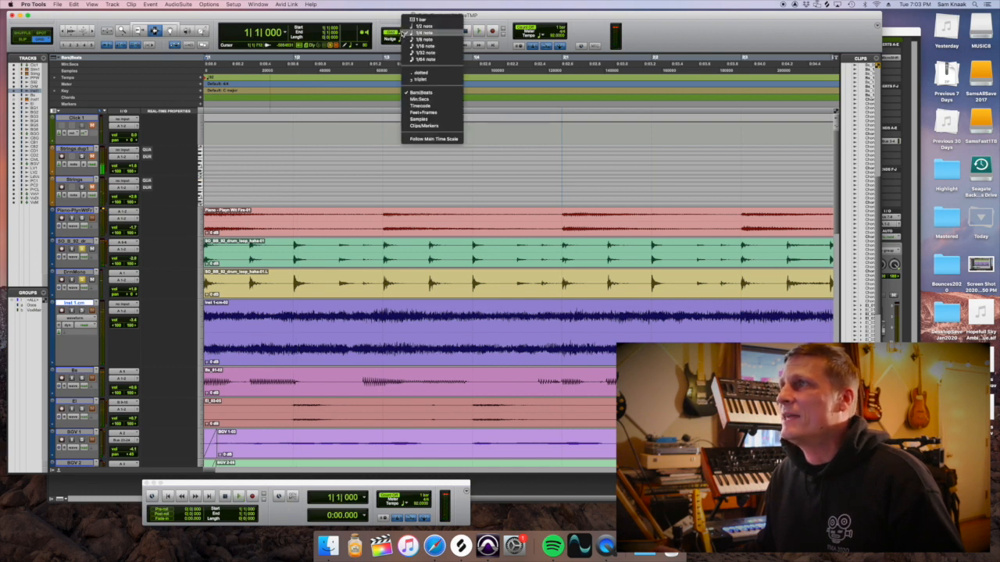
{"action": "left_click", "coordinate": [414, 39]}
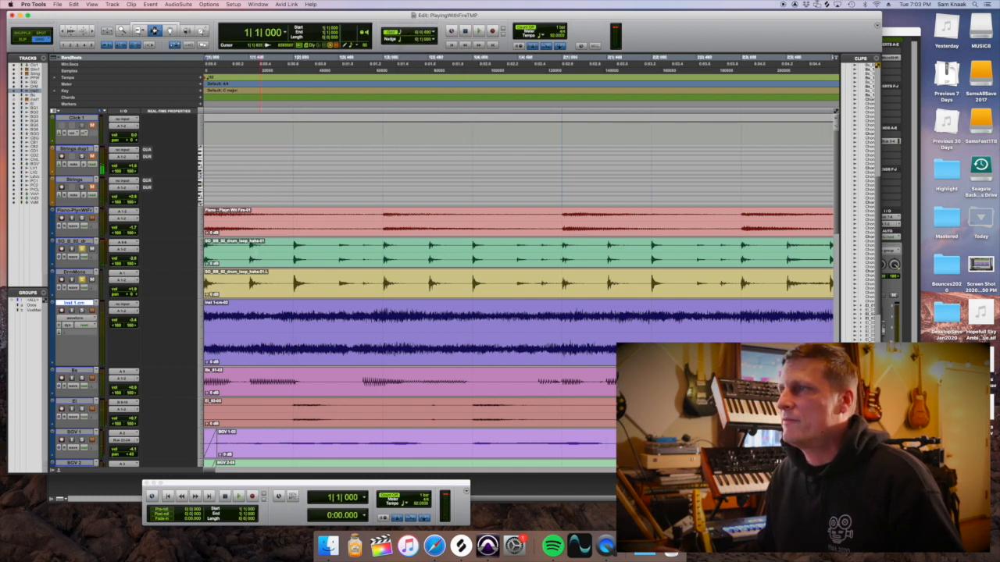
{"action": "key", "text": "space"}
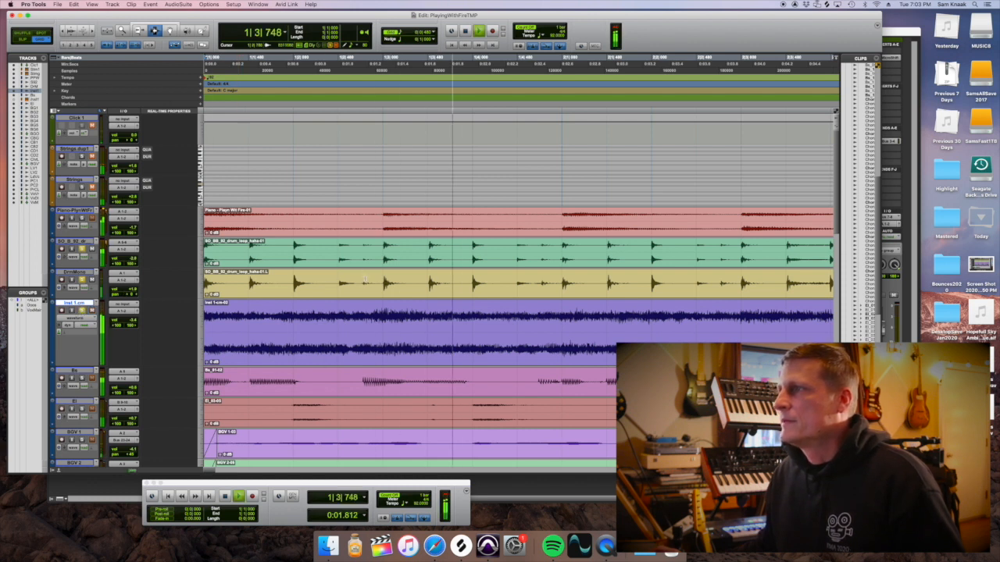
{"action": "key", "text": "space"}
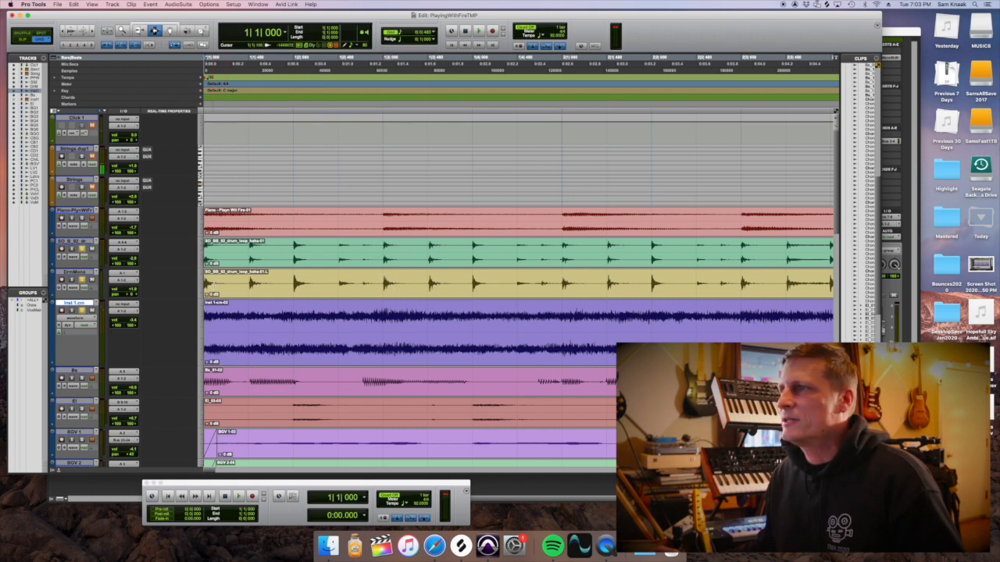
Show volume automation on the Inst 1 track and pencil in a ramp from a lowered level at the song's start
{"action": "left_click", "coordinate": [75, 316]}
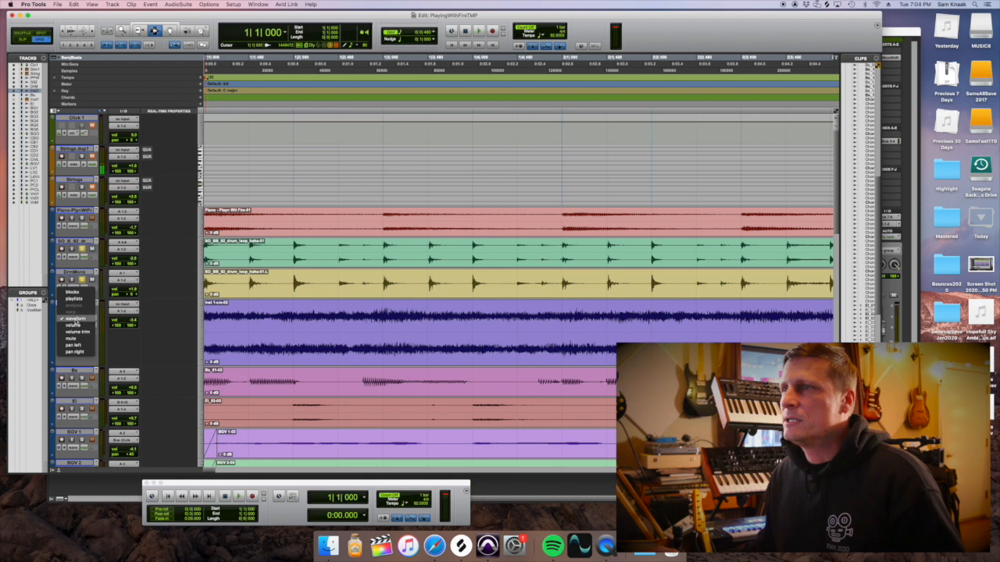
{"action": "left_click", "coordinate": [75, 325]}
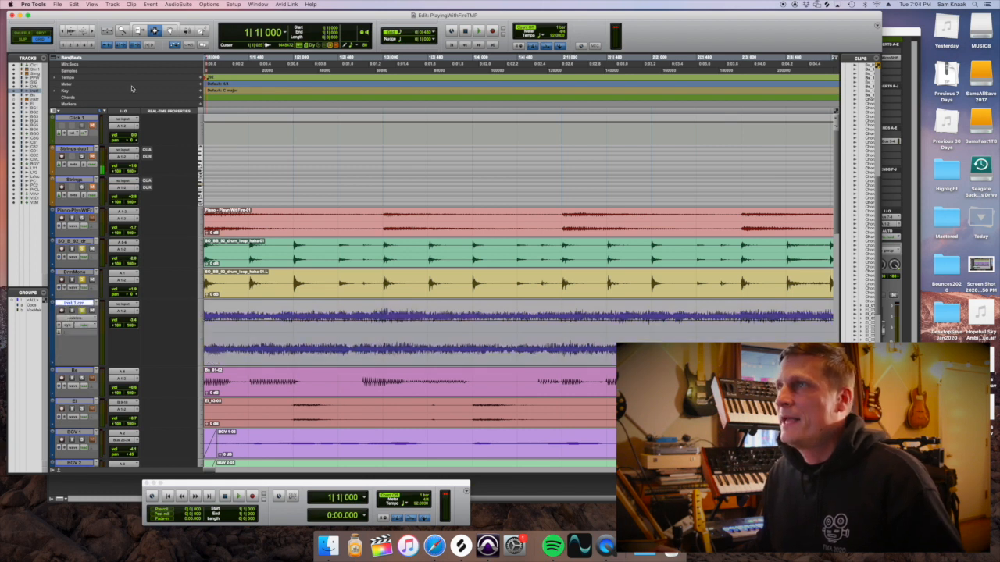
{"action": "key", "text": "F10"}
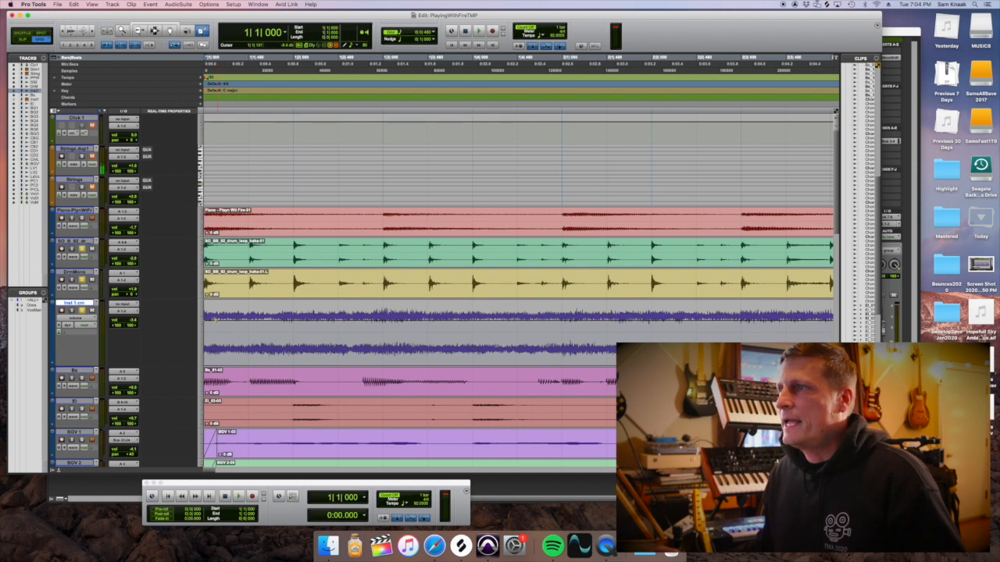
{"action": "left_click", "coordinate": [218, 318]}
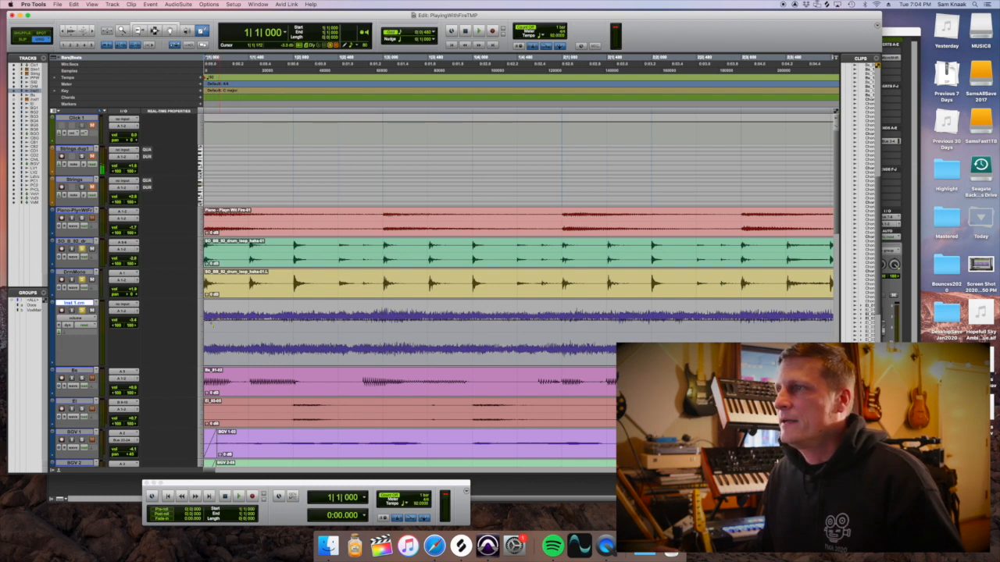
Copy the first eighth note of Inst 1's volume automation and paste it at 1|1|480, 1|3|000 and 1|3|480
{"action": "left_click", "coordinate": [170, 31]}
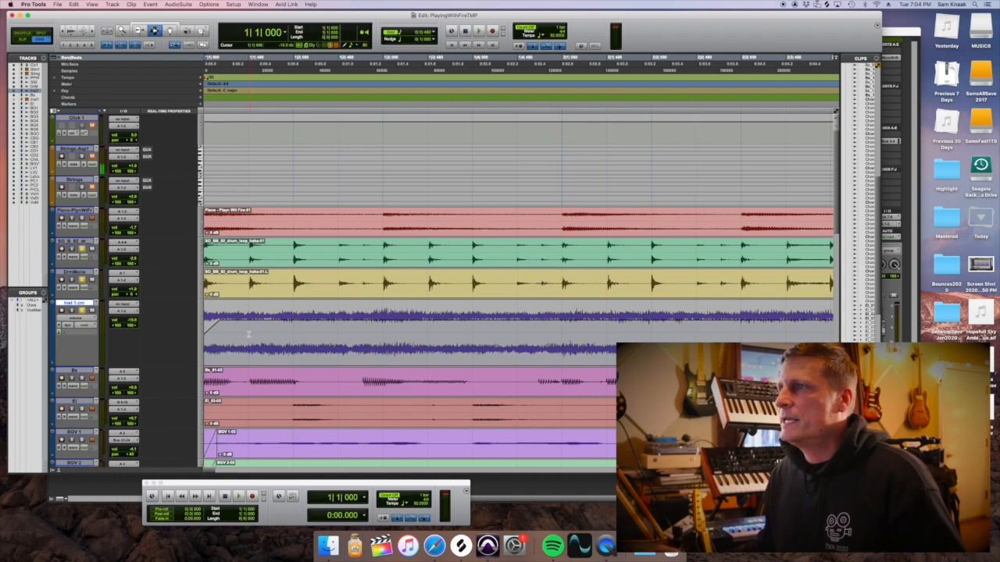
{"action": "left_click_drag", "start_coordinate": [247, 332], "coordinate": [202, 333]}
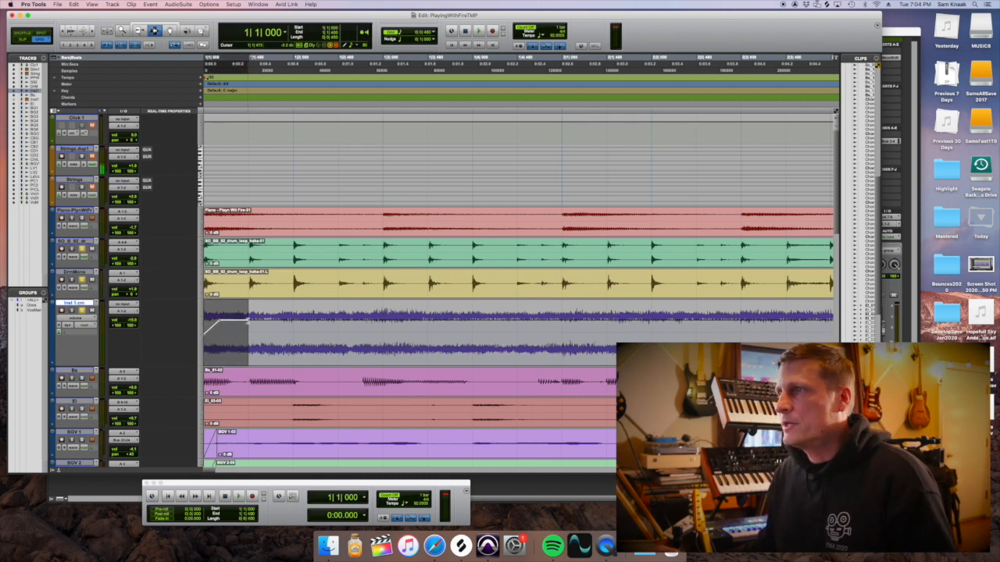
{"action": "left_click", "coordinate": [249, 321]}
{"action": "key", "text": "super+v"}
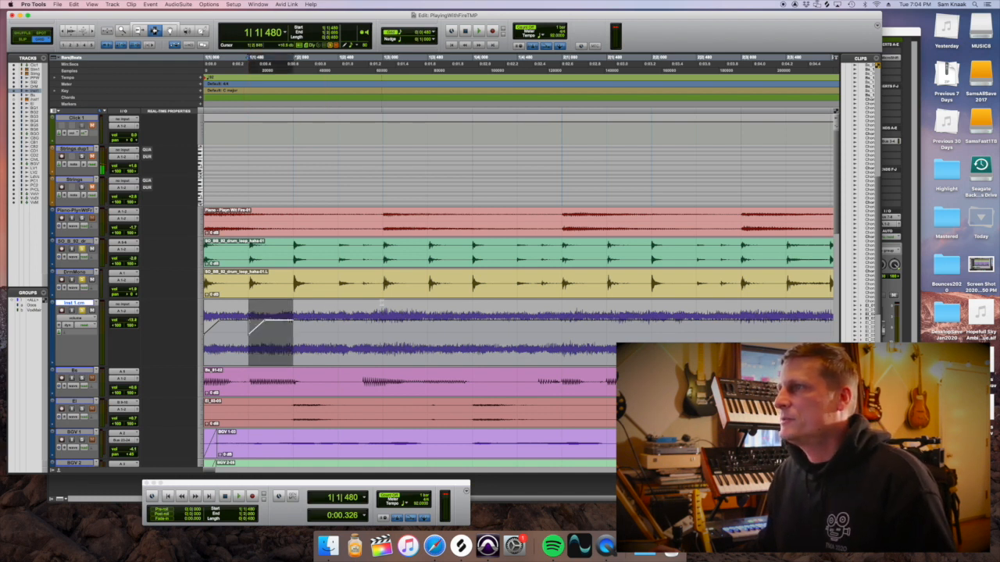
{"action": "left_click", "coordinate": [381, 304]}
{"action": "key", "text": "super+v"}
{"action": "left_click", "coordinate": [426, 305]}
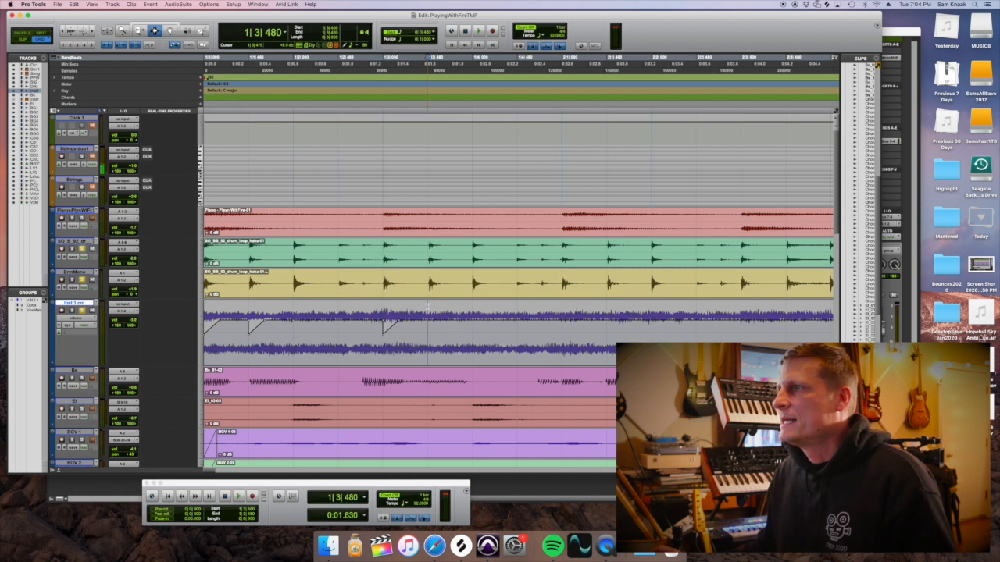
{"action": "key", "text": "super+v"}
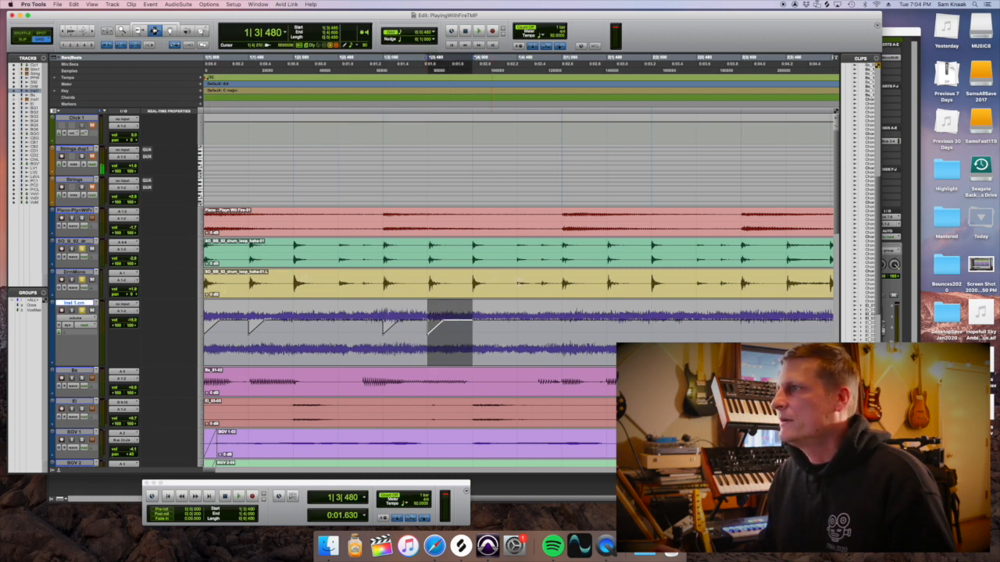
Paste the copied volume ramp in bar 2 of Inst 1 at 2|1|000, 2|1|480, 2|3|000 and 2|3|480
{"action": "left_click", "coordinate": [561, 305]}
{"action": "key", "text": "super+v"}
{"action": "left_click", "coordinate": [606, 304]}
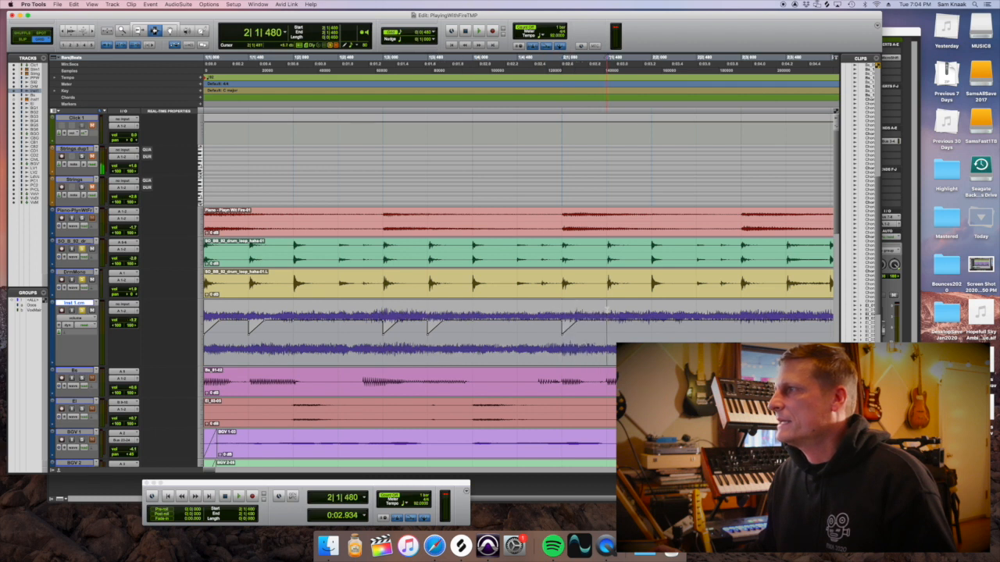
{"action": "key", "text": "super+v"}
{"action": "left_click", "coordinate": [739, 315]}
{"action": "key", "text": "super+v"}
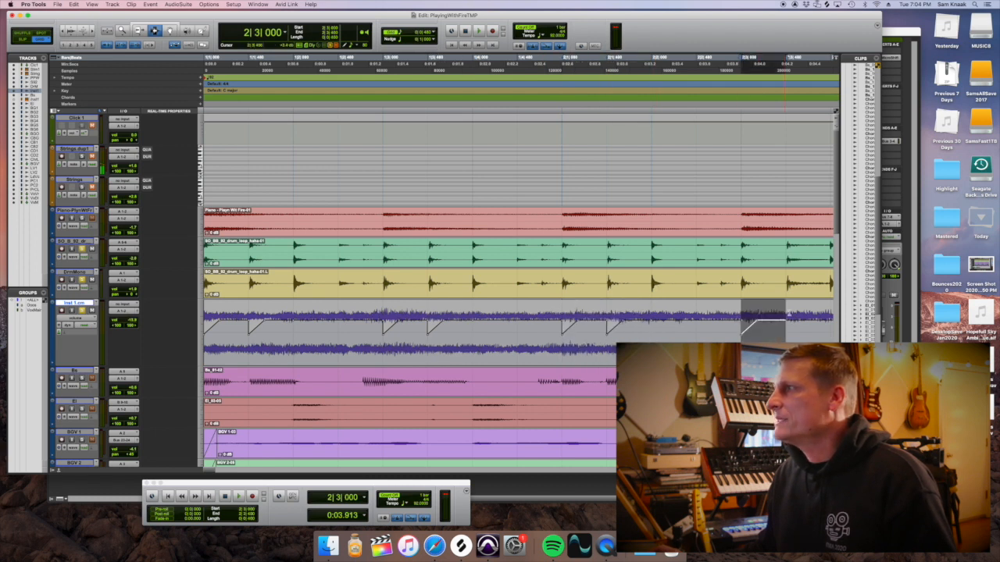
{"action": "left_click", "coordinate": [786, 314]}
{"action": "key", "text": "super+v"}
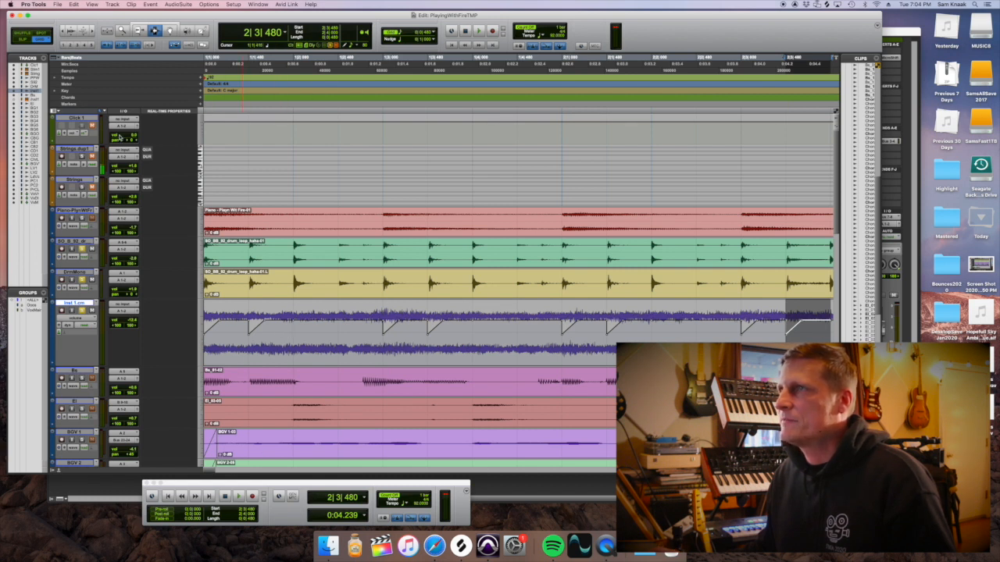
Play the song from the start to audition Inst 1's volume ramps over the first two bars
{"action": "double_click", "coordinate": [92, 34]}
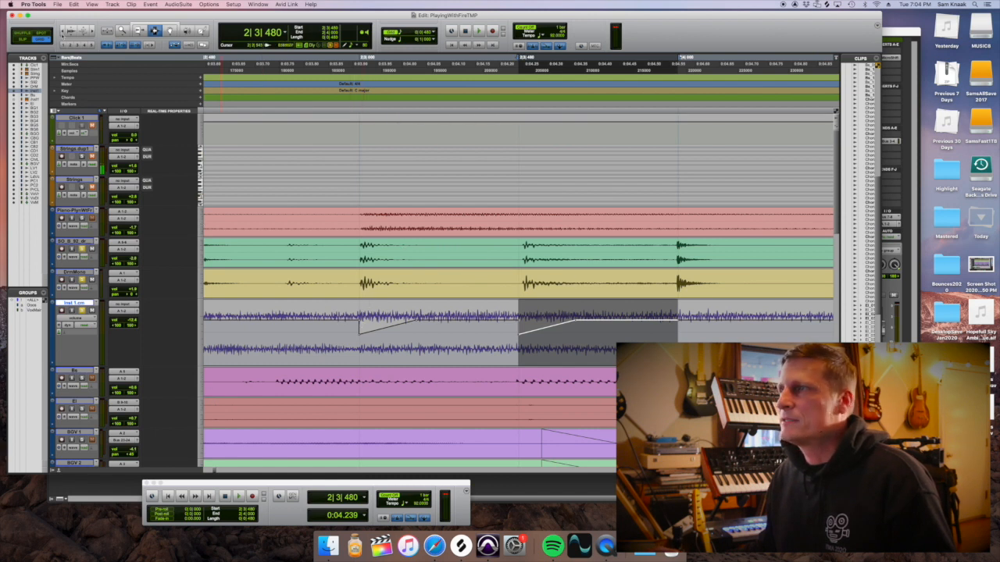
{"action": "double_click", "coordinate": [63, 34]}
{"action": "left_click", "coordinate": [62, 34]}
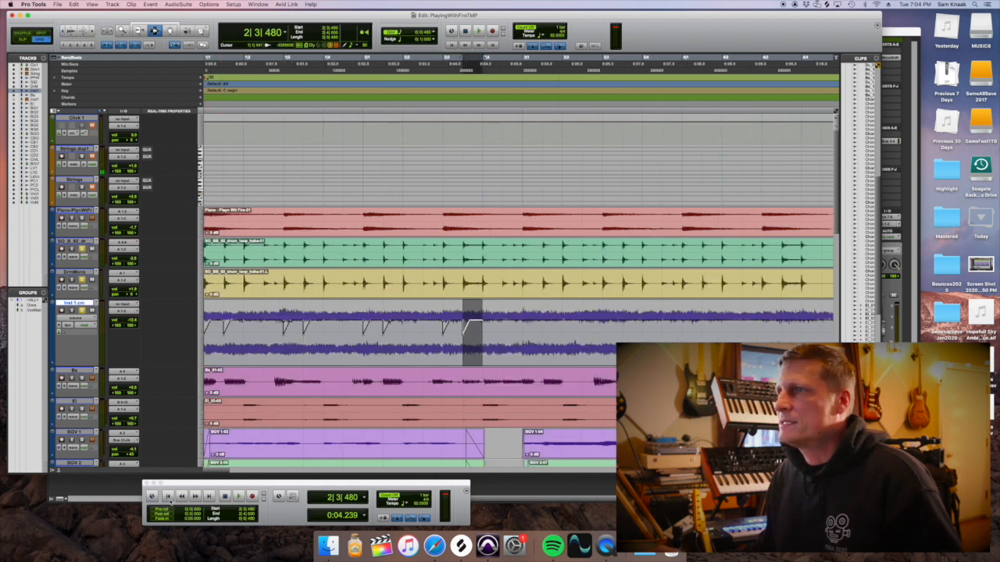
{"action": "key", "text": "Return"}
{"action": "key", "text": "space"}
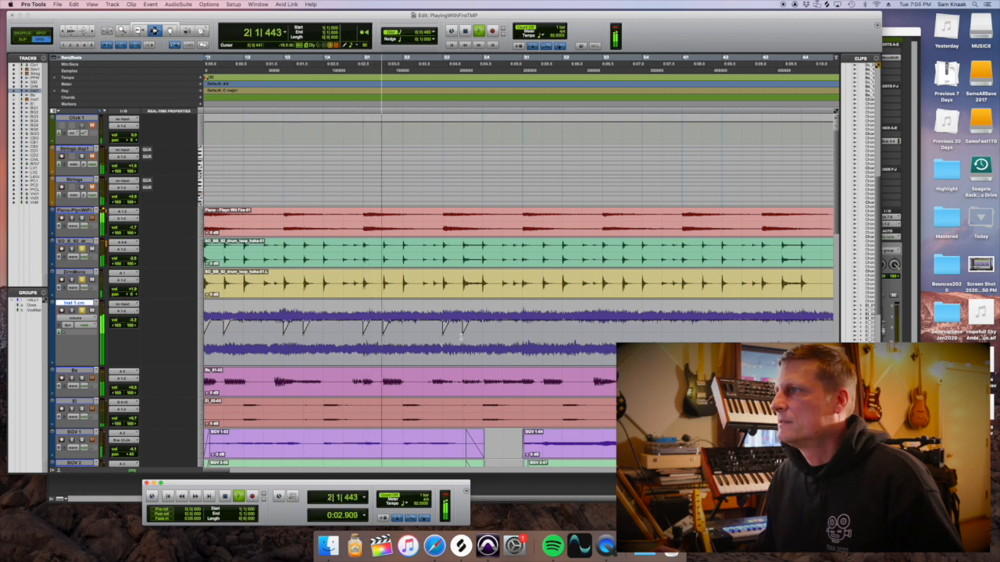
{"action": "key", "text": "space"}
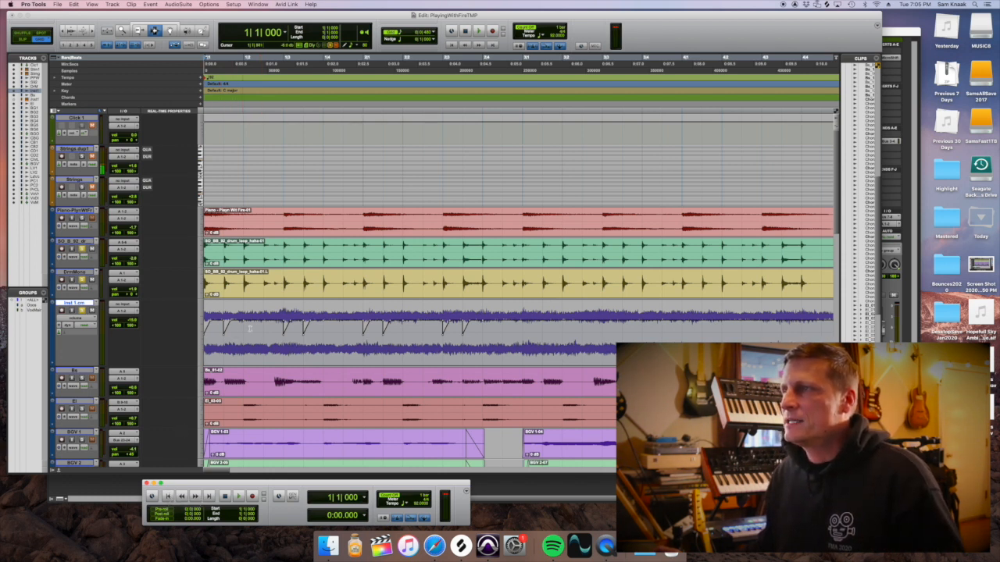
{"action": "key", "text": "space"}
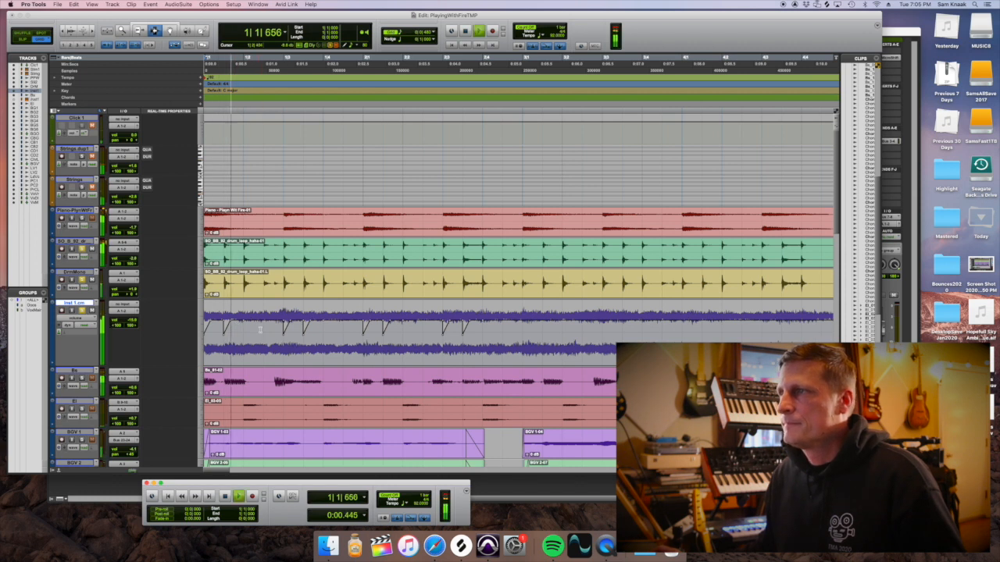
{"action": "key", "text": "space"}
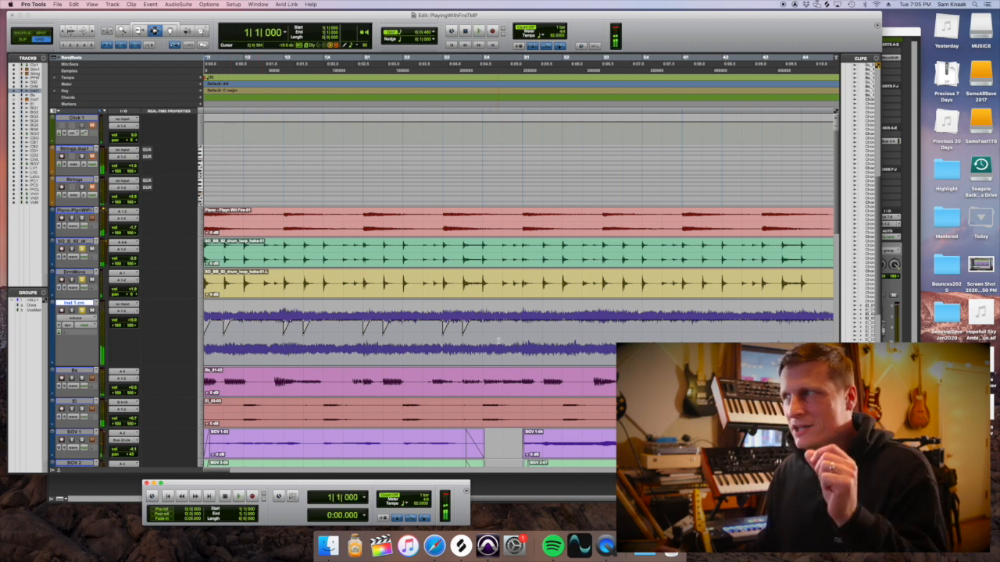
Compare the unautomated section from bar 3 with the volume-ramped section from the song's start
{"action": "left_click", "coordinate": [522, 320]}
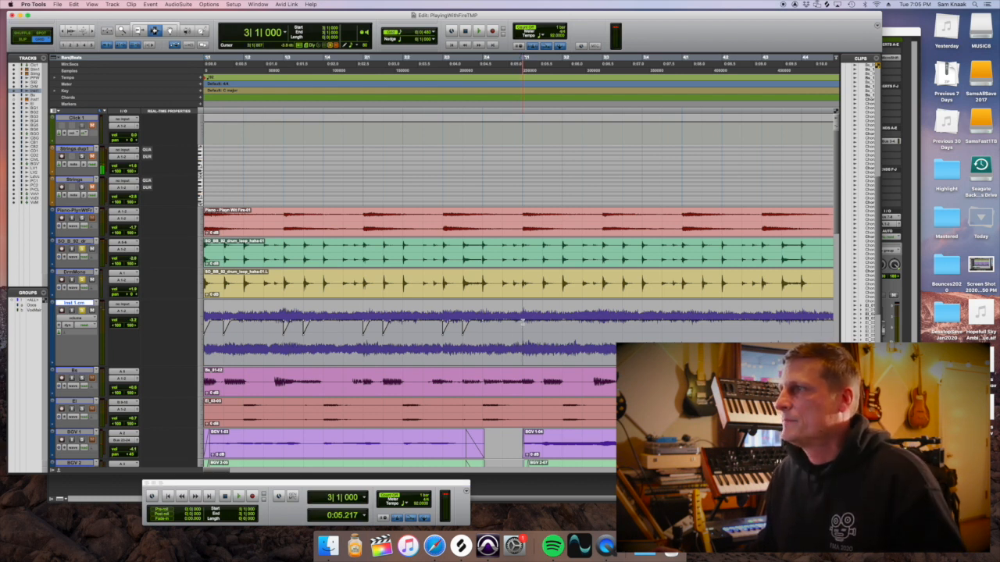
{"action": "key", "text": "space"}
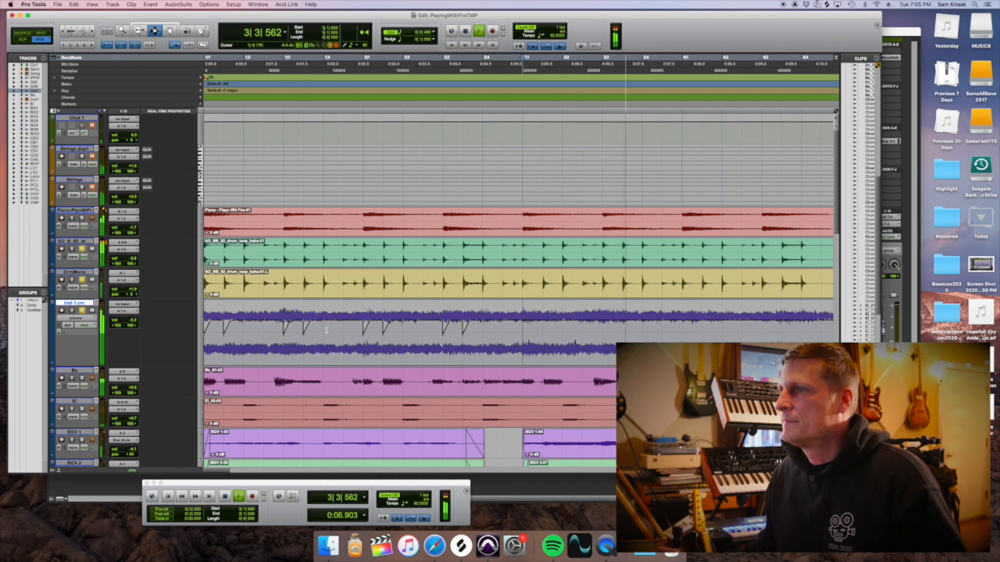
{"action": "left_click", "coordinate": [167, 496]}
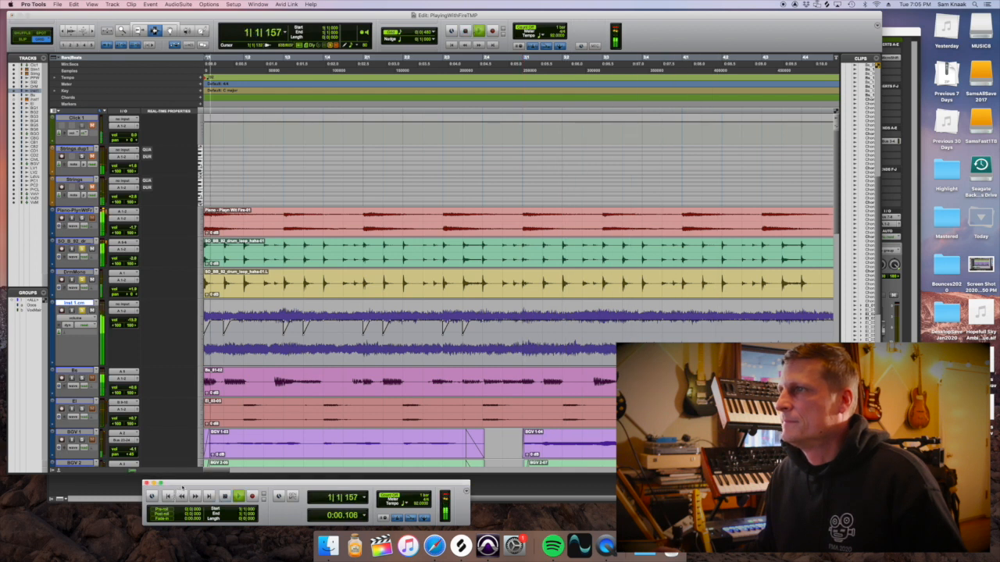
{"action": "key", "text": "space"}
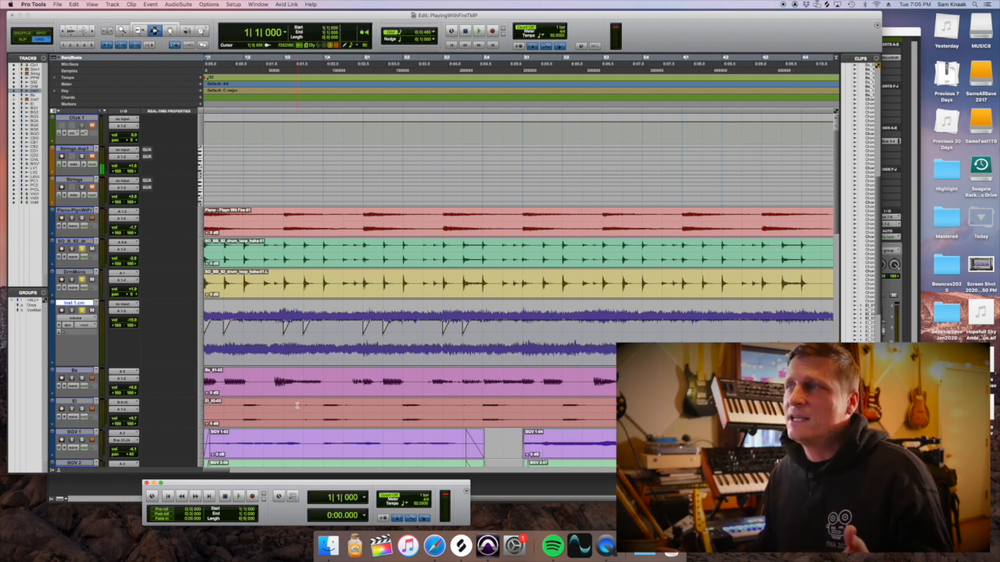
Audition Inst 1's automated volume from the start, first soloed alone and again with the drum tracks soloed
{"action": "scroll", "coordinate": [296, 405], "scroll_direction": "down", "scroll_amount": 1}
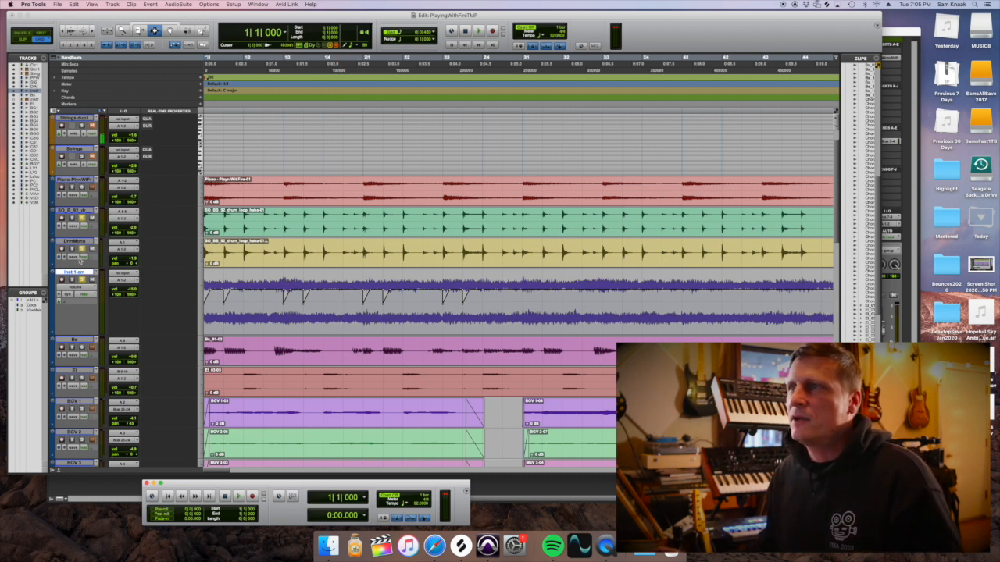
{"action": "key", "text": "space"}
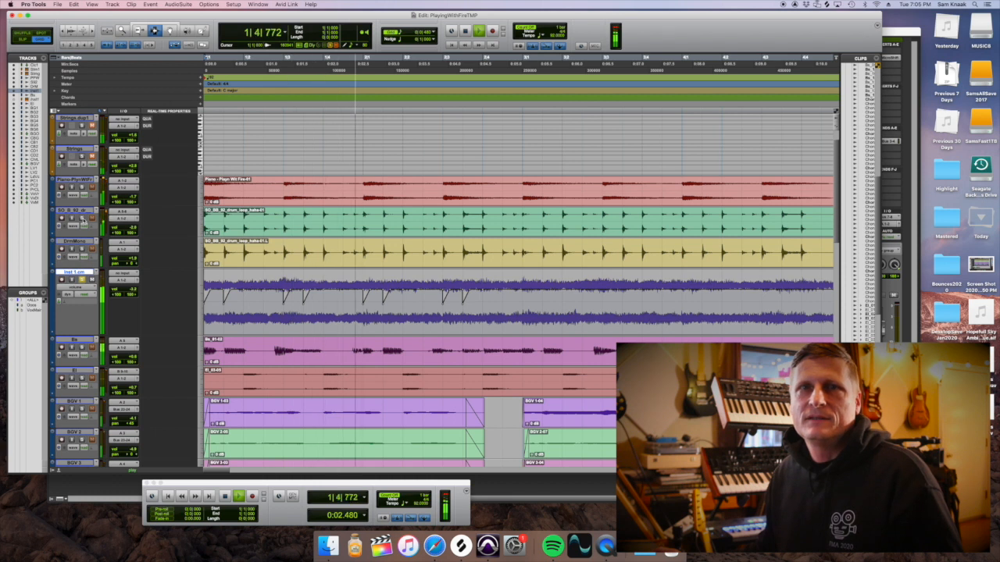
{"action": "key", "text": "space"}
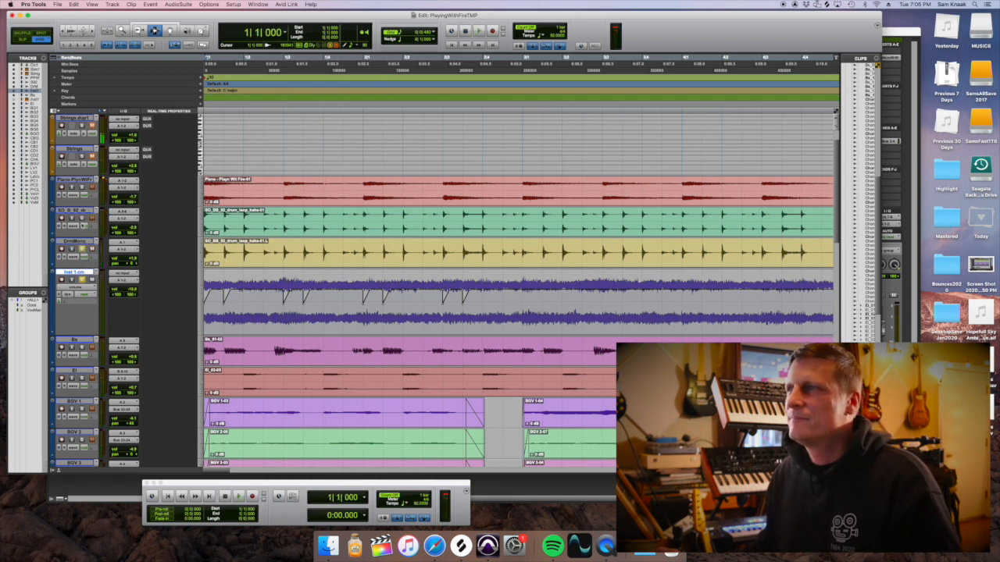
{"action": "key", "text": "space"}
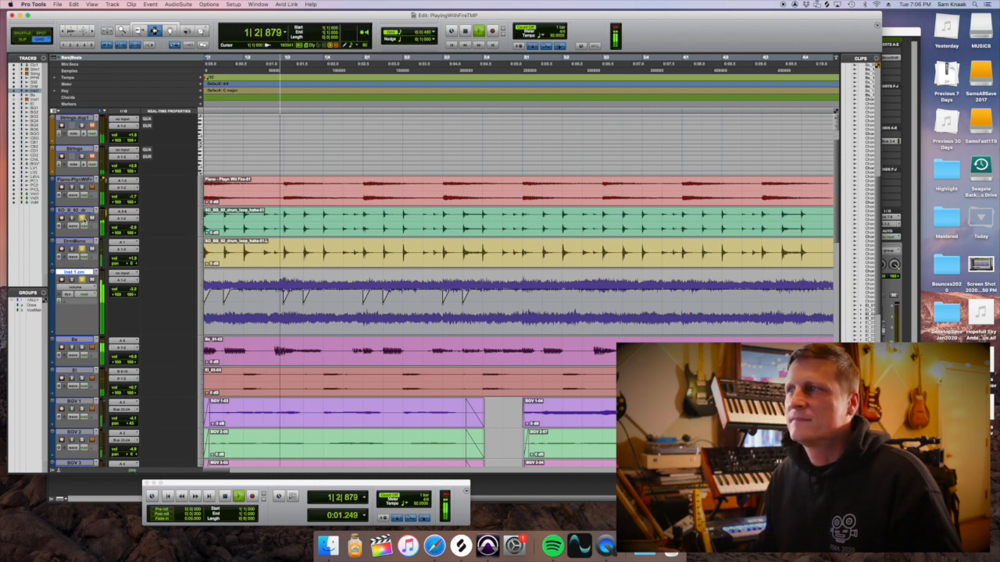
{"action": "key", "text": "space"}
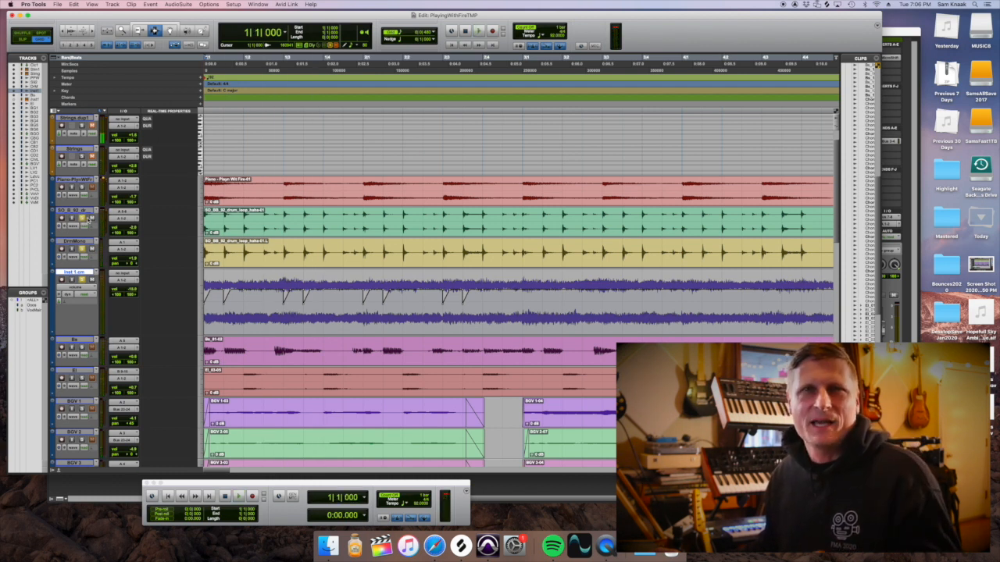